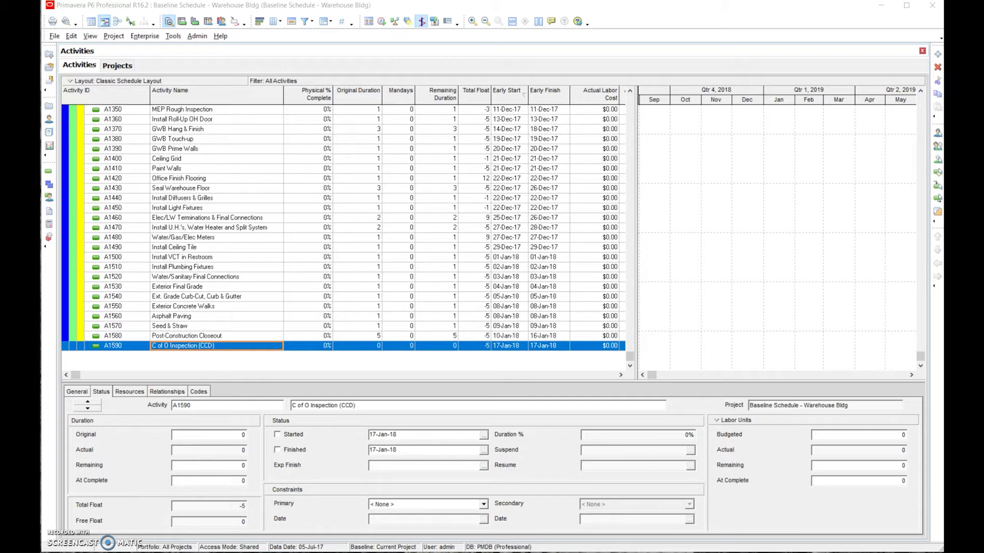
Review the final activity's relationships, general details and status details
click(168, 392)
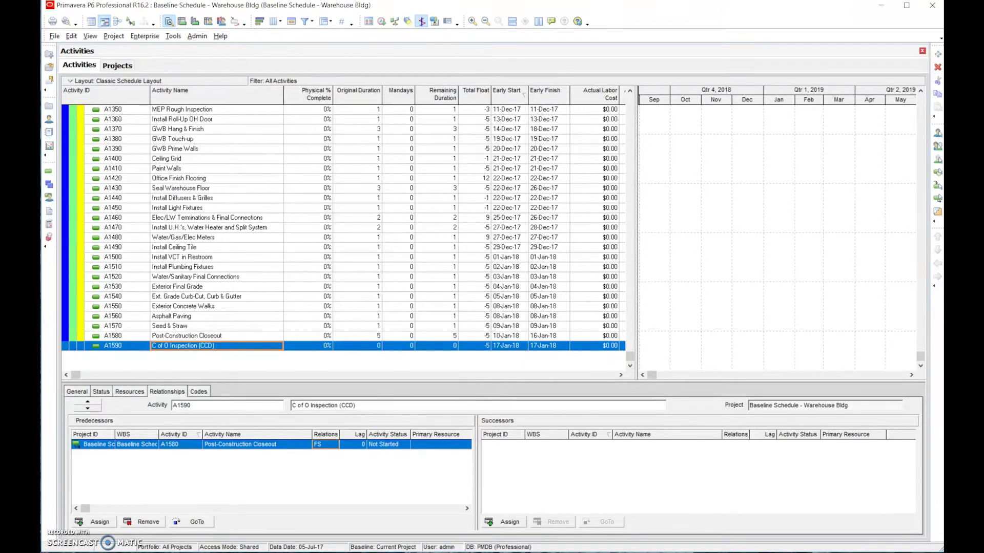
click(101, 392)
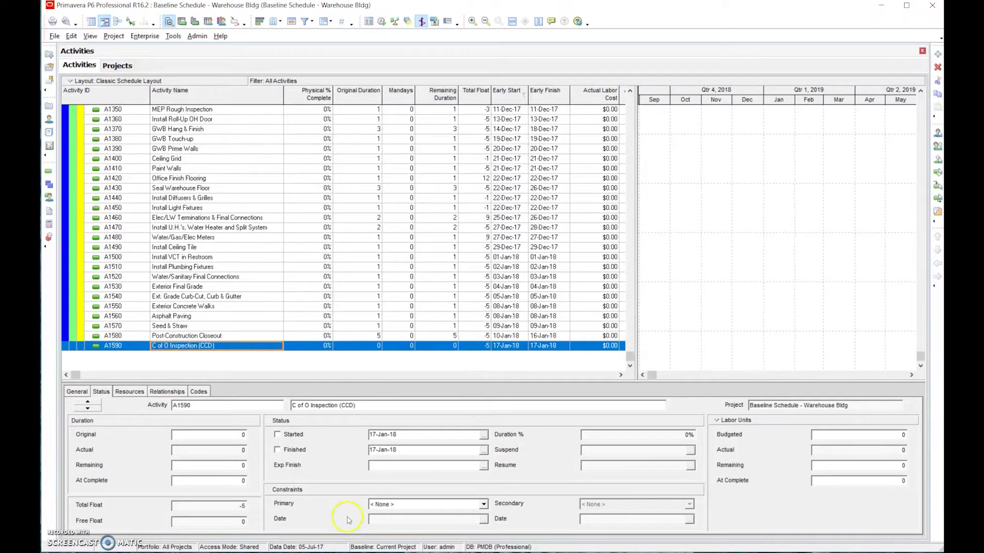
click(78, 392)
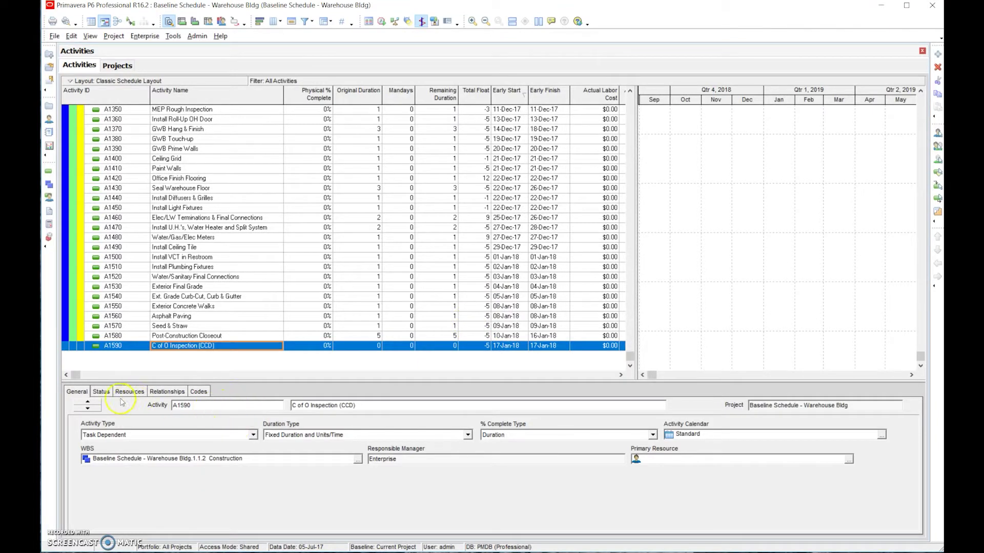
click(103, 392)
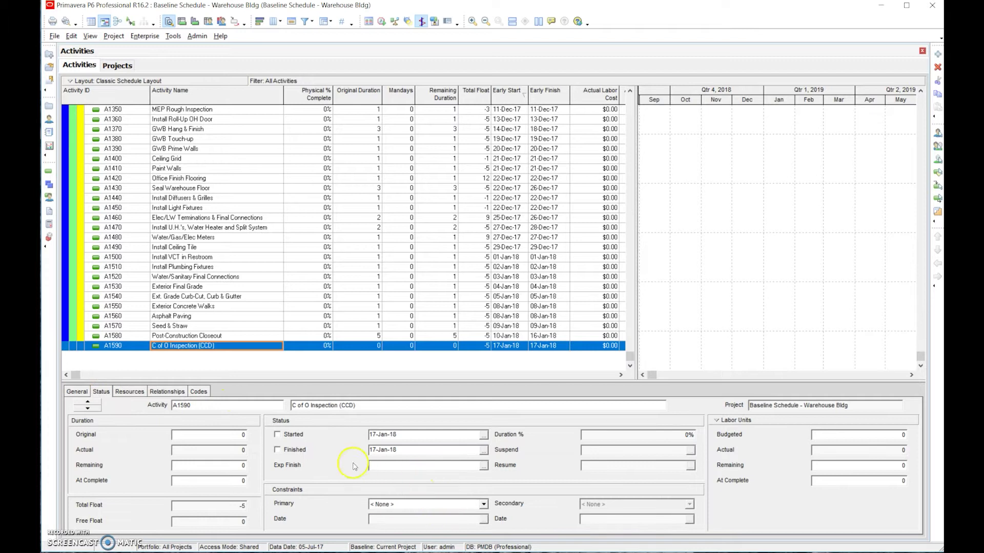
Check float and dates of the closing activities, stepping up to 100 Notice to Proceed
click(255, 336)
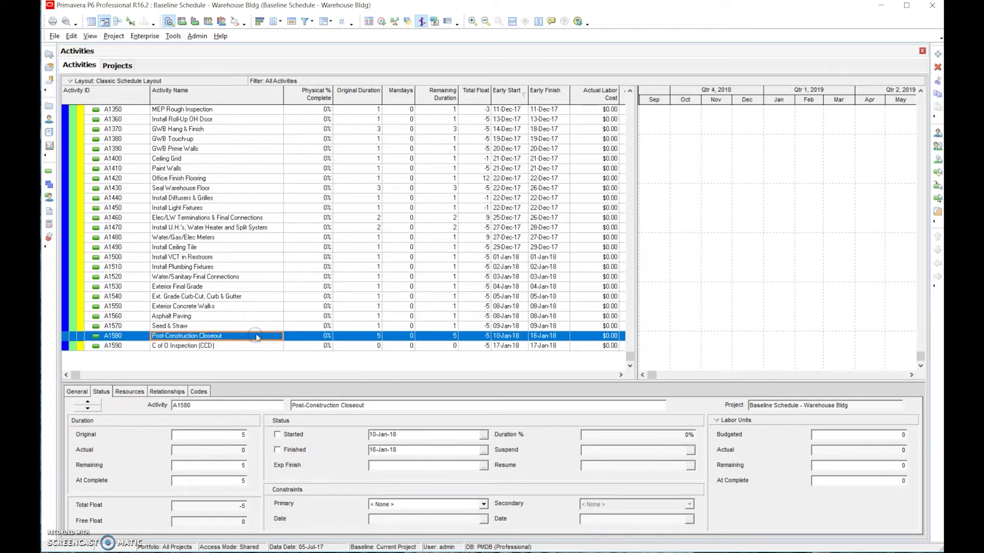
click(259, 326)
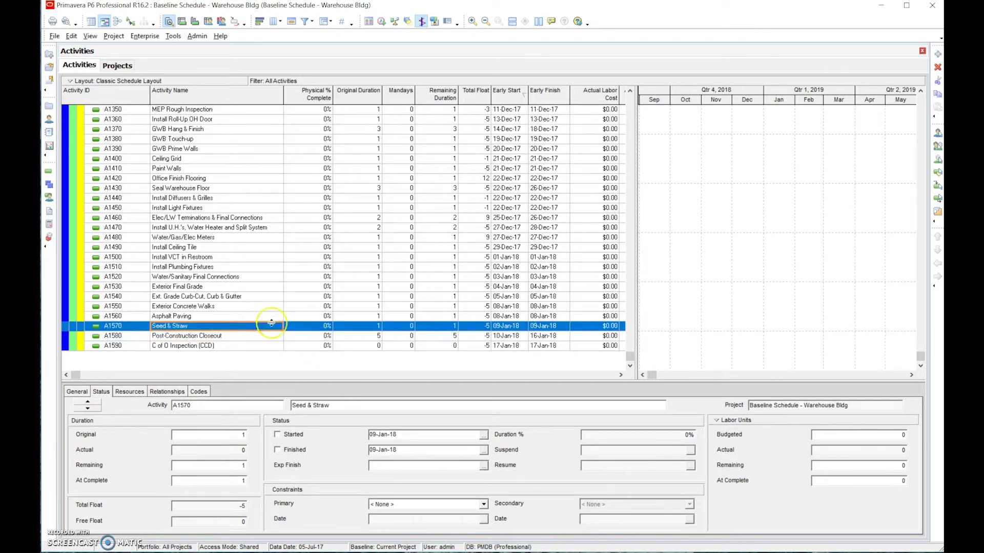
scroll(272, 323, up, 1)
click(271, 323)
key(Down)
key(Down)
key(Down)
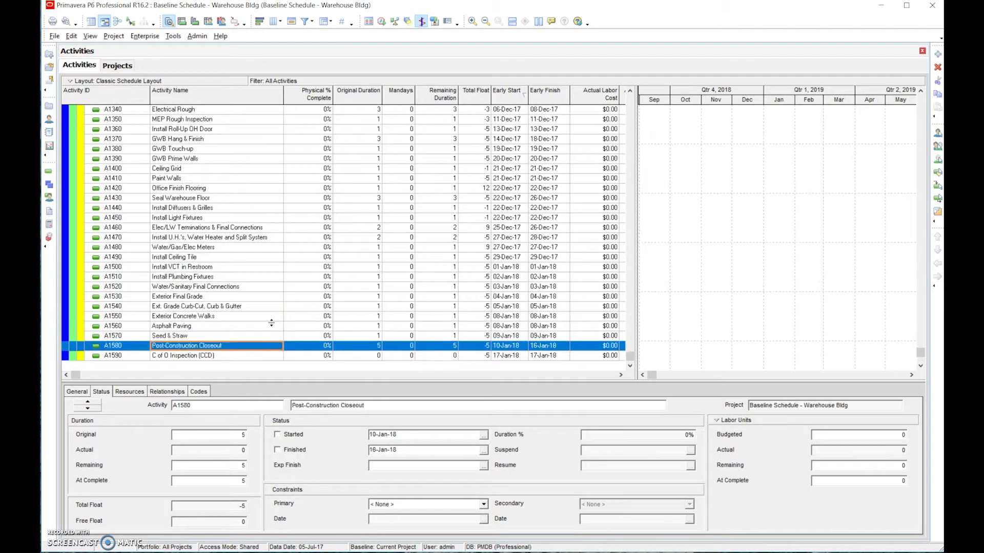
key(Up)
key(Up)
key(Up)
key(Up)
key(Up)
key(Up)
key(Up)
key(Up)
key(Up)
key(Up)
key(Up)
key(Up)
key(Up)
key(Up)
key(Up)
key(Up)
key(Up)
key(Up)
key(Up)
key(Up)
key(Up)
key(Up)
key(Up)
key(Up)
key(Up)
key(Up)
key(Up)
key(Up)
key(Up)
key(Up)
key(Up)
key(Up)
key(Up)
key(Up)
key(Up)
key(Up)
key(Up)
key(Up)
key(Up)
key(Up)
key(Up)
key(Up)
key(Up)
key(Up)
key(Up)
key(Up)
key(Up)
key(Up)
key(Up)
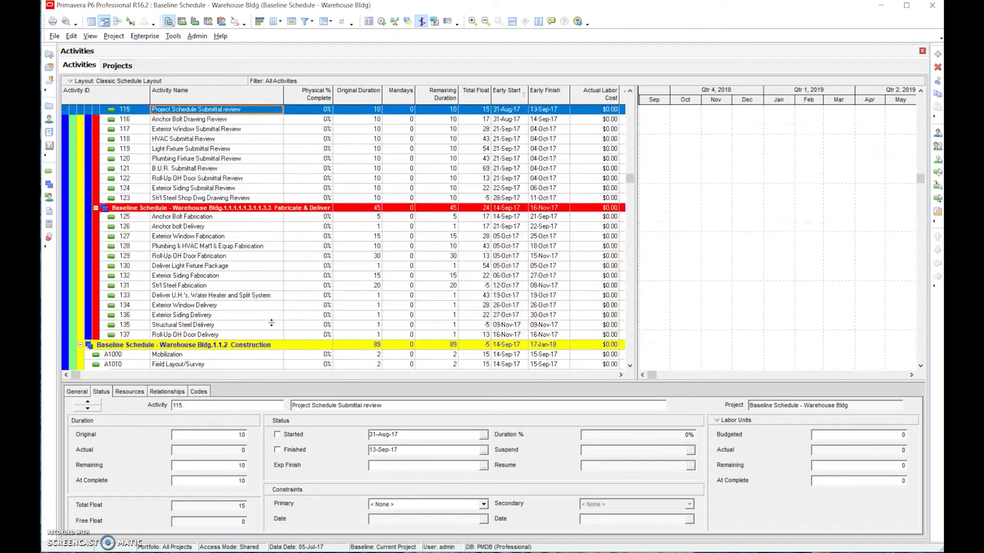
key(Up)
key(Down)
key(Down)
key(Down)
key(Down)
key(Down)
key(Down)
key(Down)
key(Down)
key(Down)
key(Down)
key(Down)
key(Down)
key(Down)
key(Down)
key(Down)
key(Down)
key(Down)
key(Down)
key(Down)
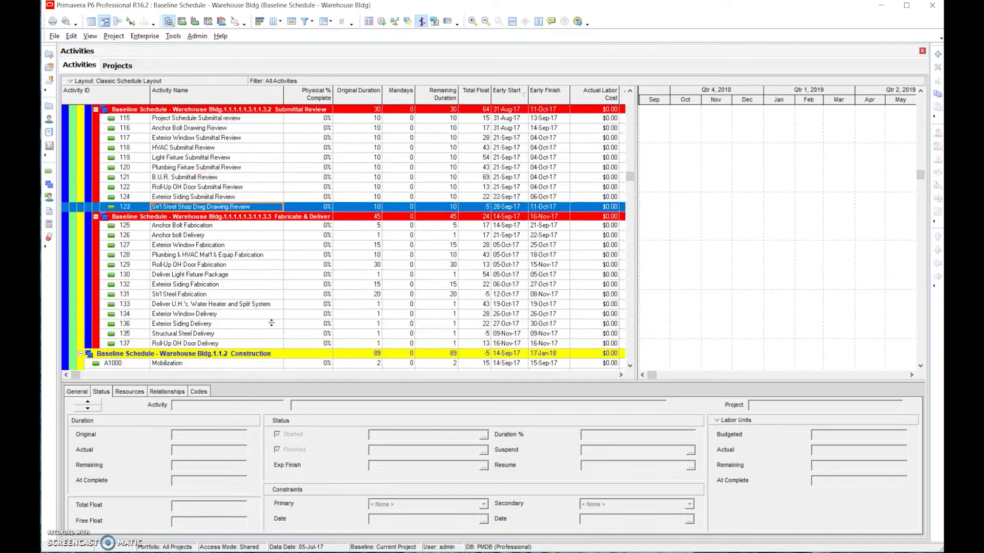
key(Up)
key(Up)
key(Up)
key(Up)
key(Up)
key(Up)
key(Up)
key(Up)
key(Up)
key(Up)
key(Up)
key(Up)
key(Up)
key(Up)
key(Up)
key(Up)
key(Up)
key(Up)
key(Up)
key(Up)
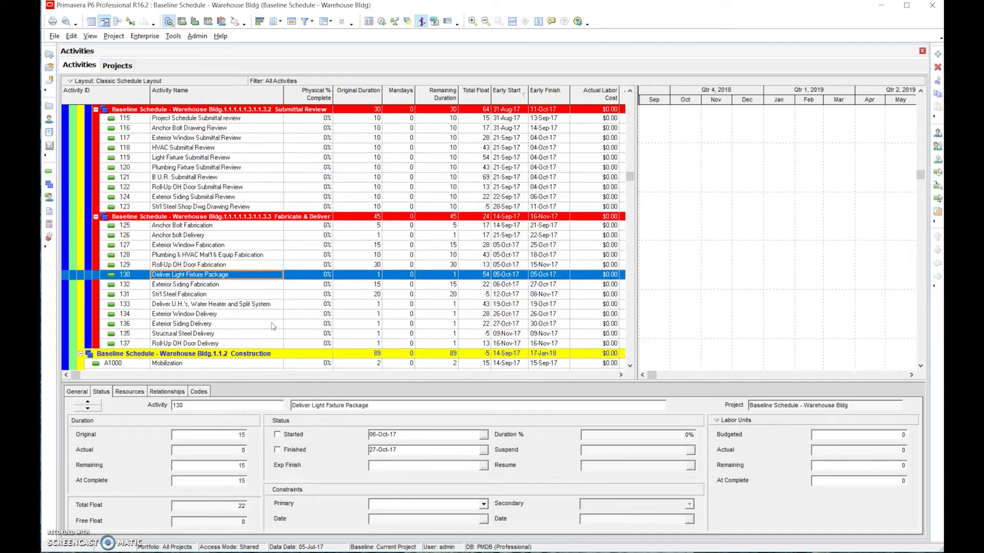
key(Up)
key(Up)
key(Up)
key(Up)
key(Up)
key(Up)
key(Up)
key(Up)
key(Up)
key(Up)
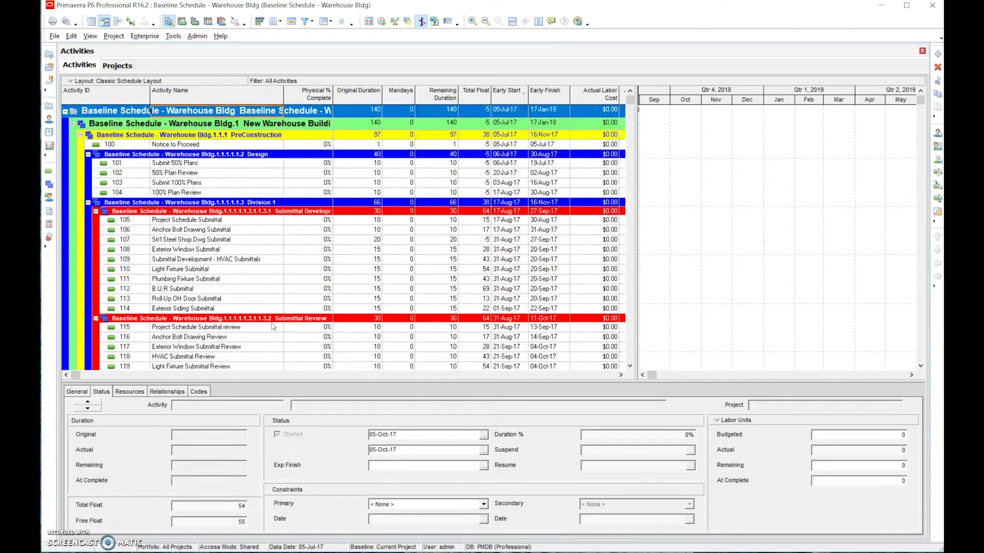
key(Down)
key(Down)
key(Down)
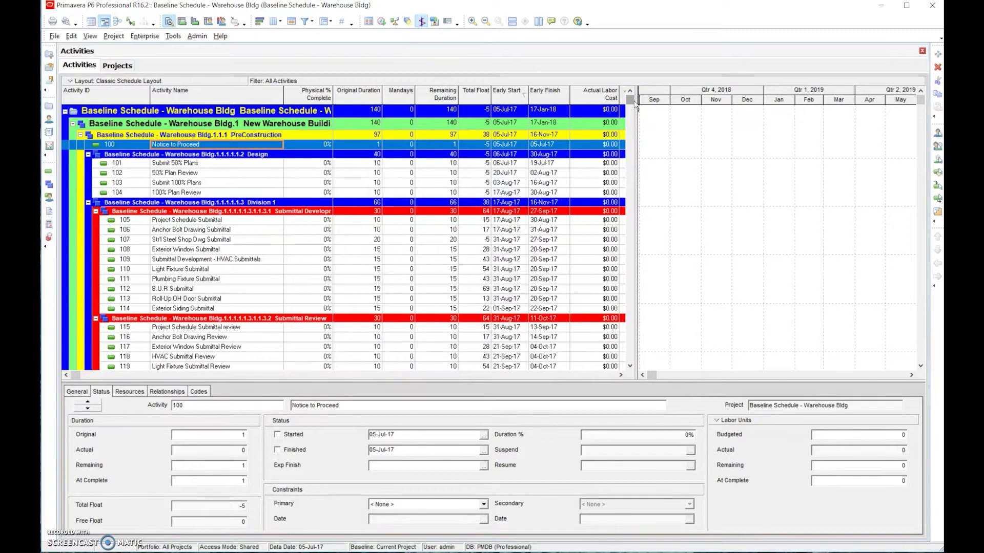
Delete the Must Finish By date of Baseline Schedule - Warehouse Bldg and return to activities
click(121, 64)
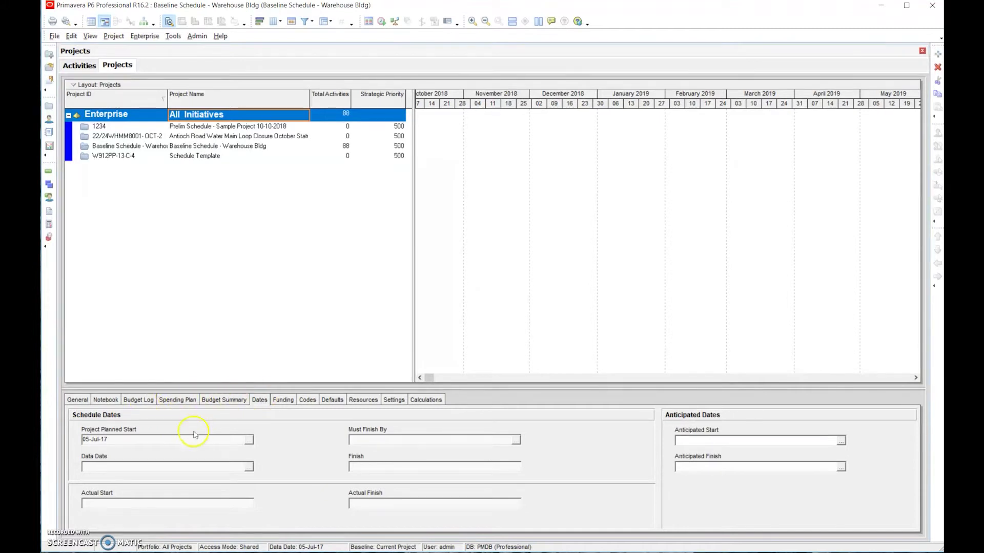
click(185, 146)
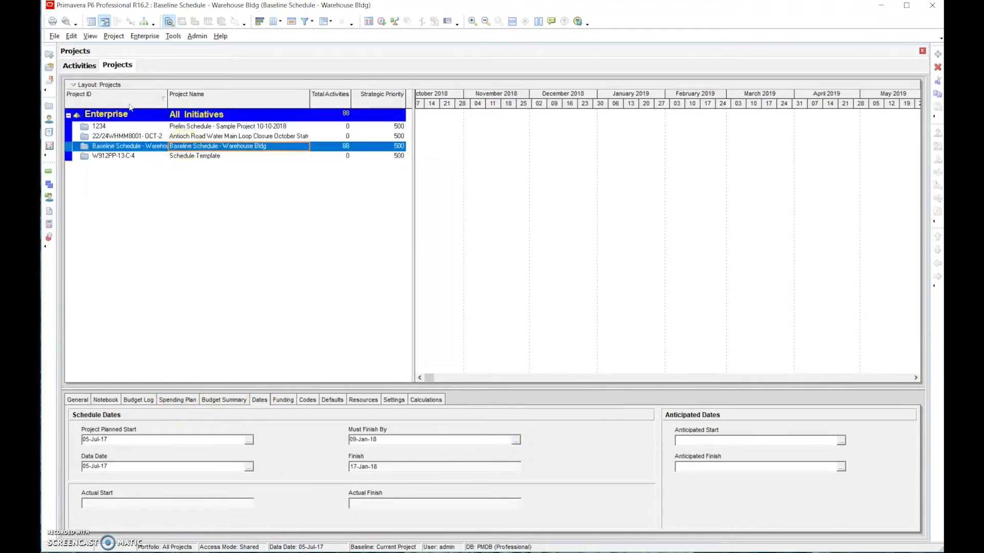
click(516, 440)
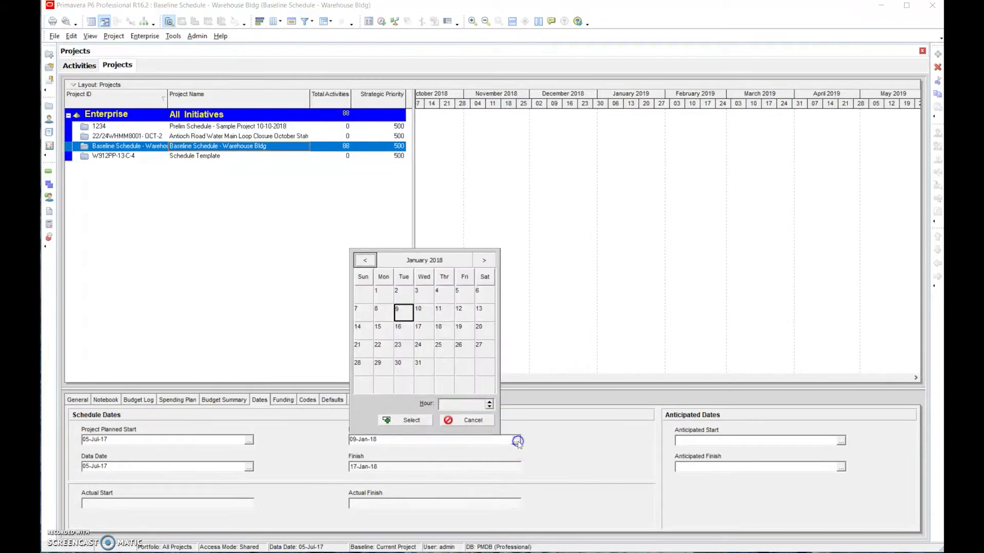
click(469, 423)
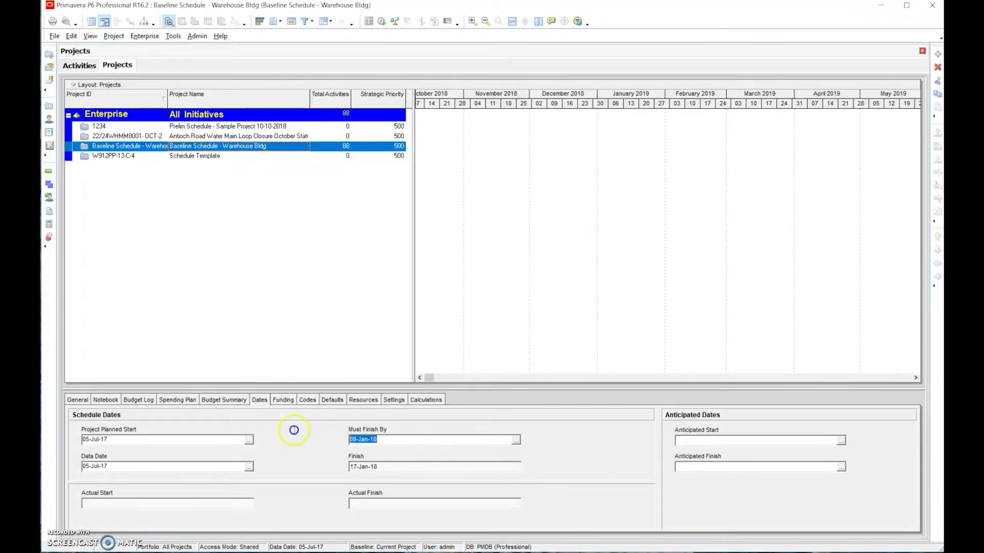
key(Delete)
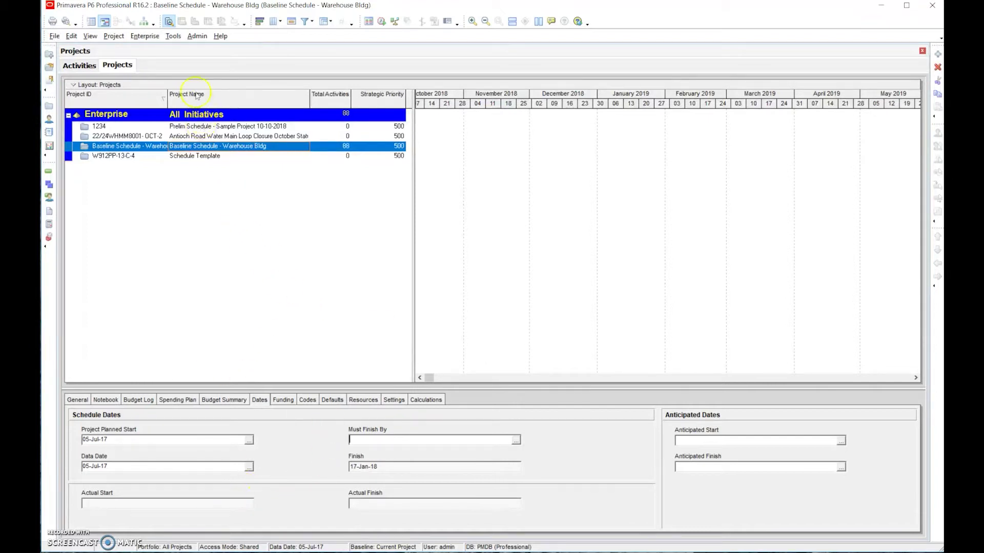
click(79, 65)
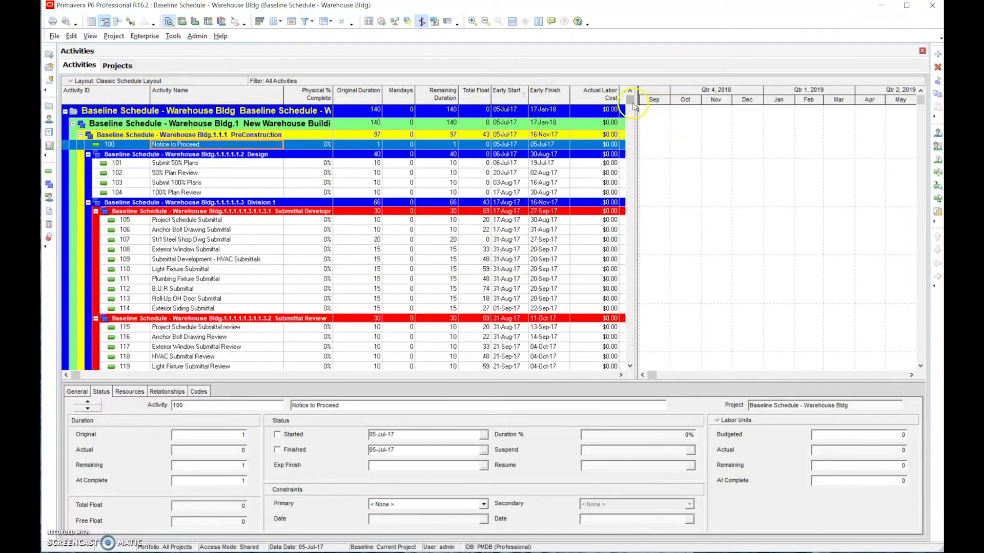
Give A1590 C of O Inspection a Finish On or Before primary constraint, dated 17-Jan-18
drag(632, 106, 608, 368)
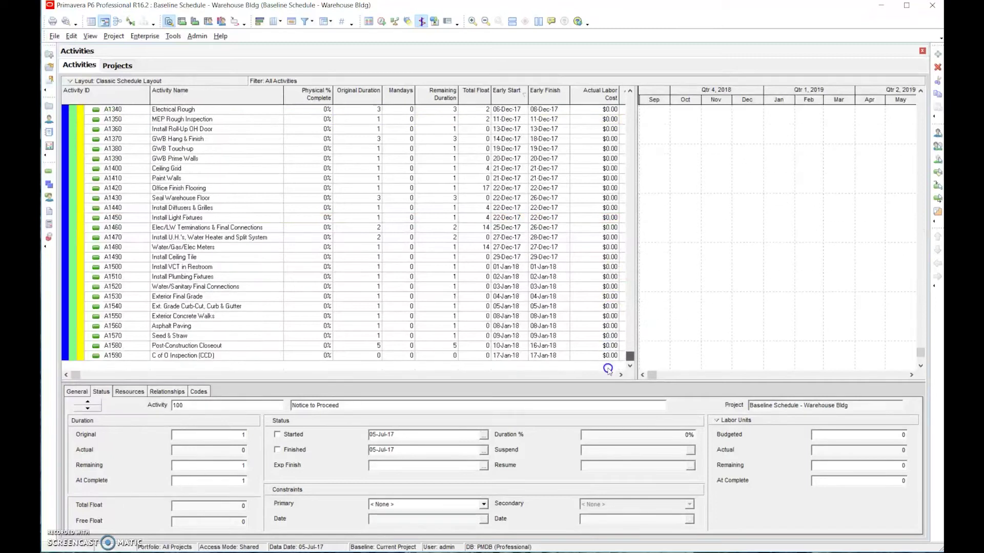
click(241, 356)
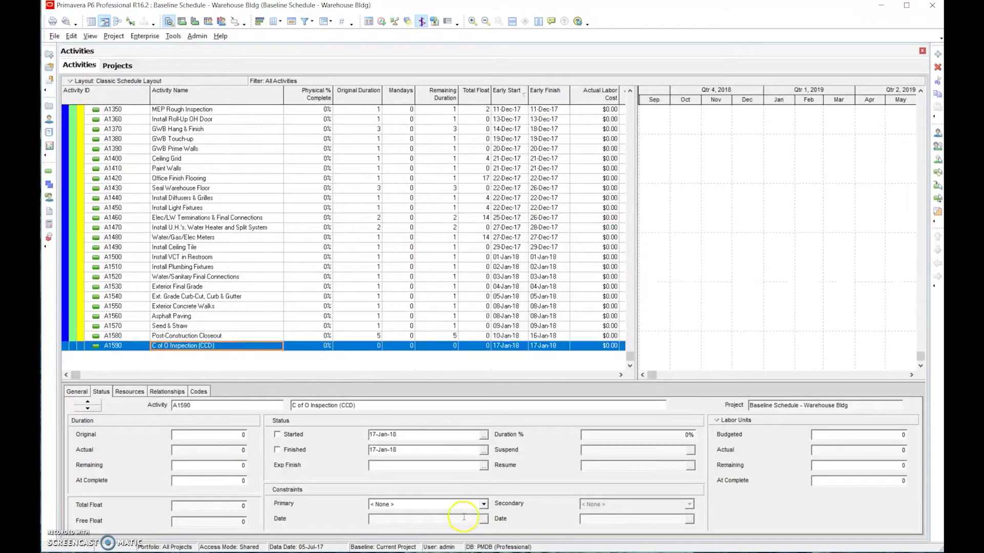
click(442, 505)
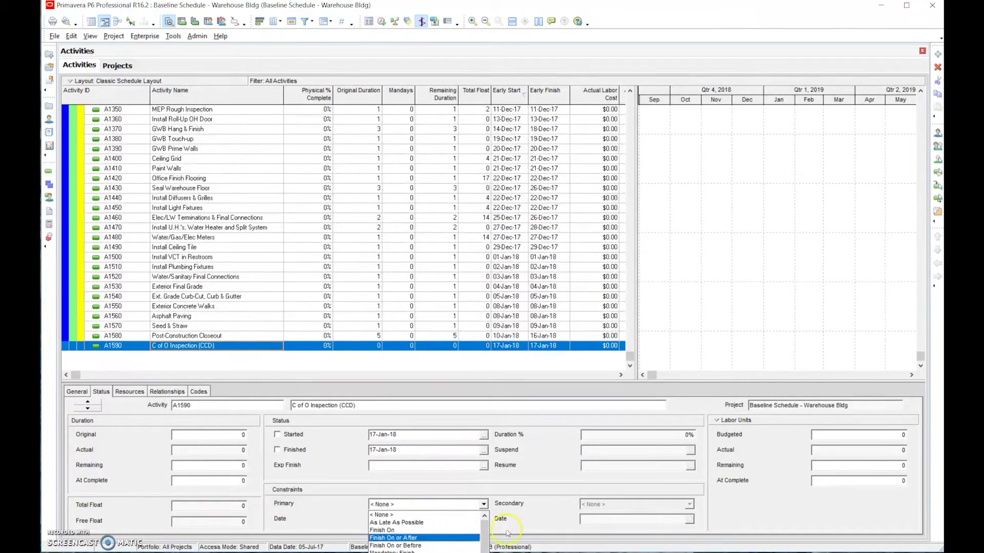
click(456, 543)
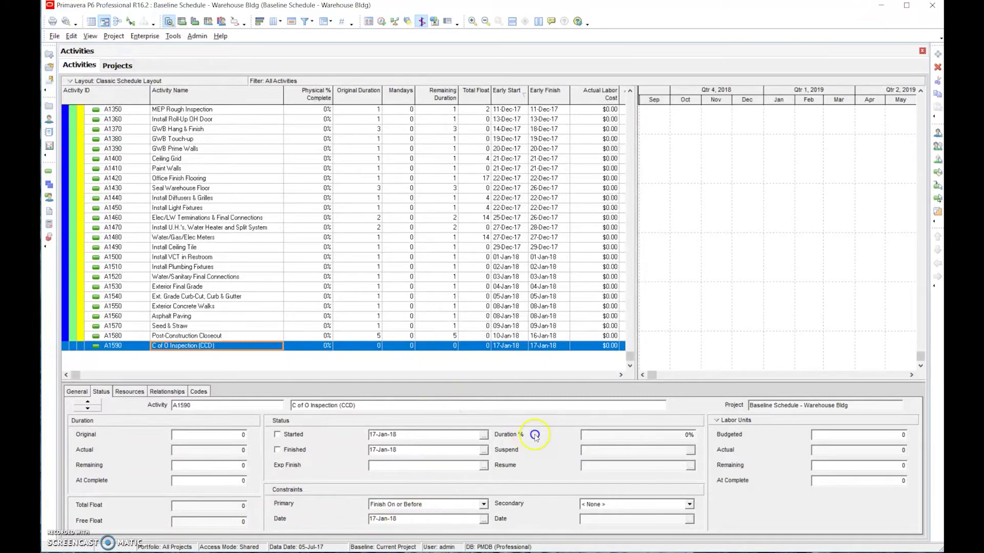
Move A1590's constraint date to 16-Jan-18 and view the December–January bars at -1 float
click(483, 519)
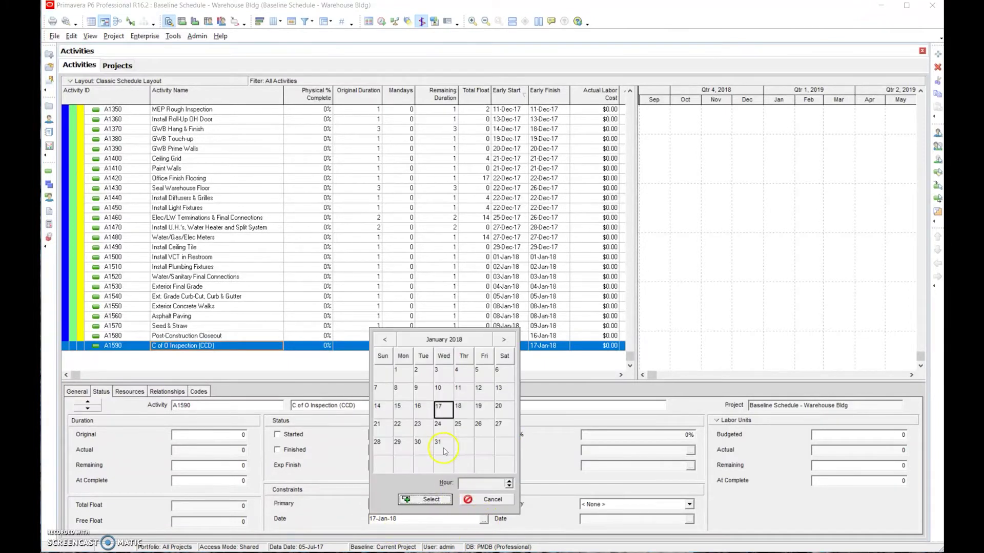
click(423, 408)
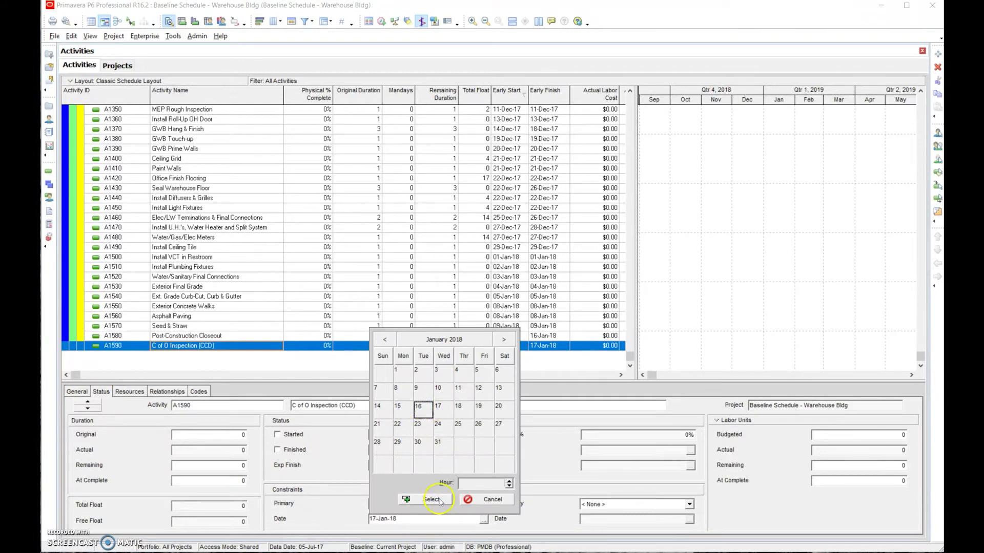
click(432, 500)
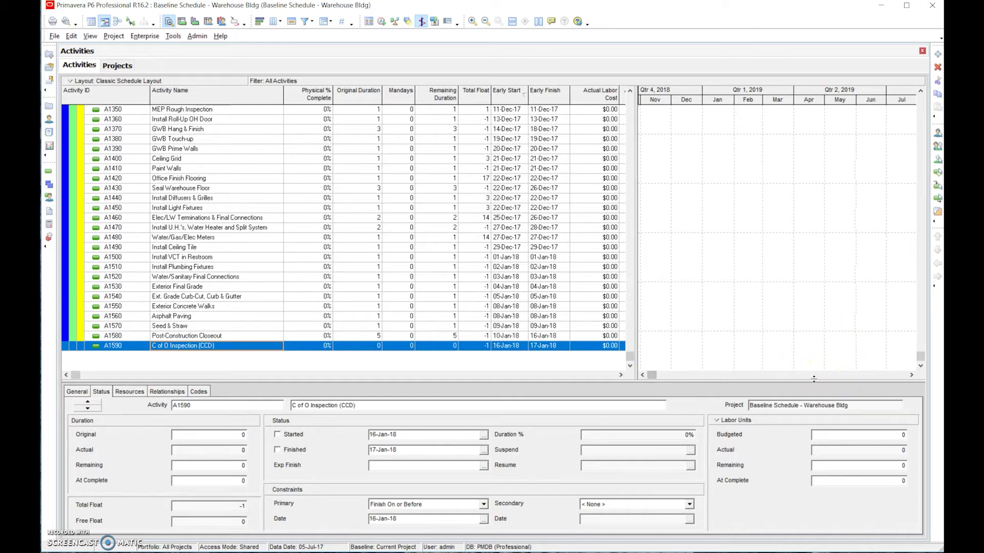
click(650, 374)
drag(651, 374, 647, 375)
click(910, 375)
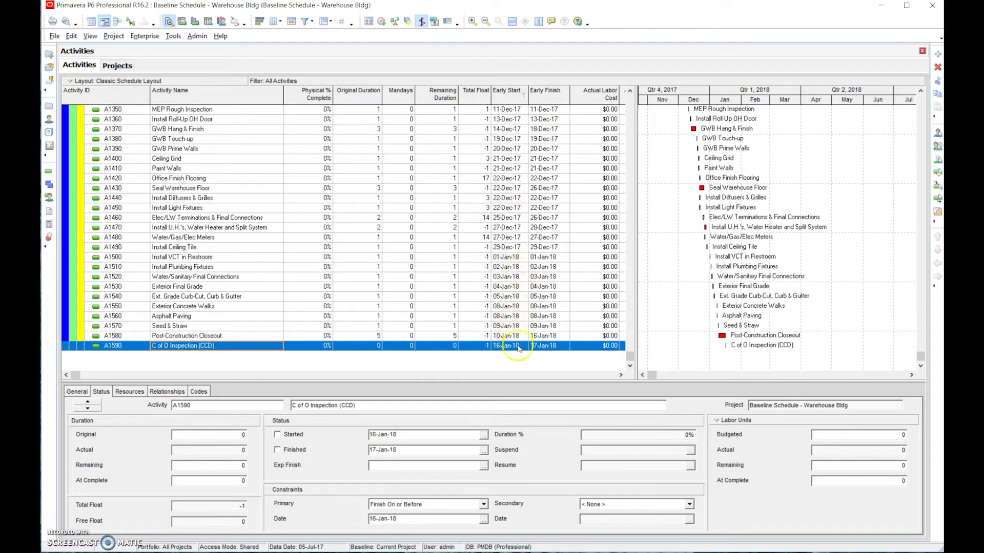
Change A1590's Finish On or Before constraint date to 09-Jan-18
click(483, 519)
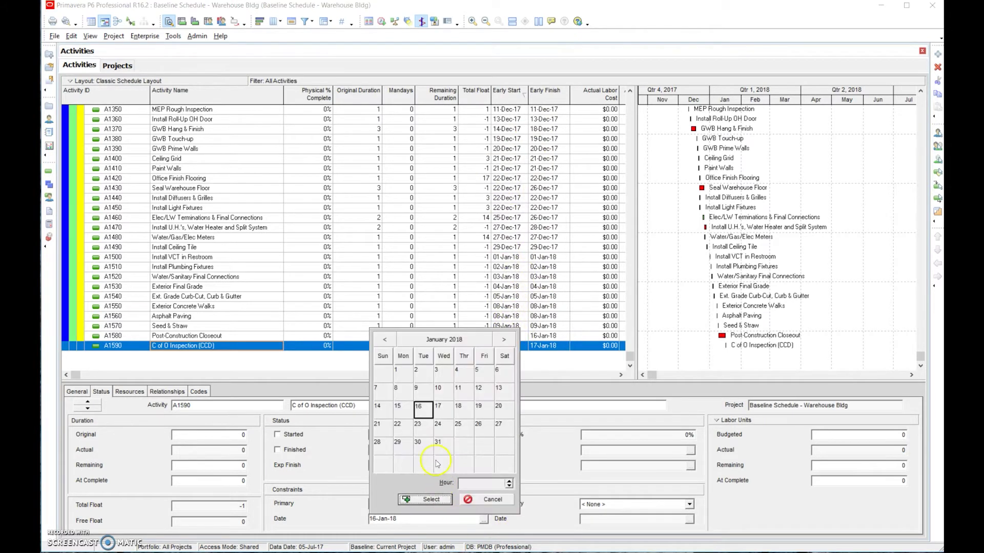
click(415, 387)
click(425, 499)
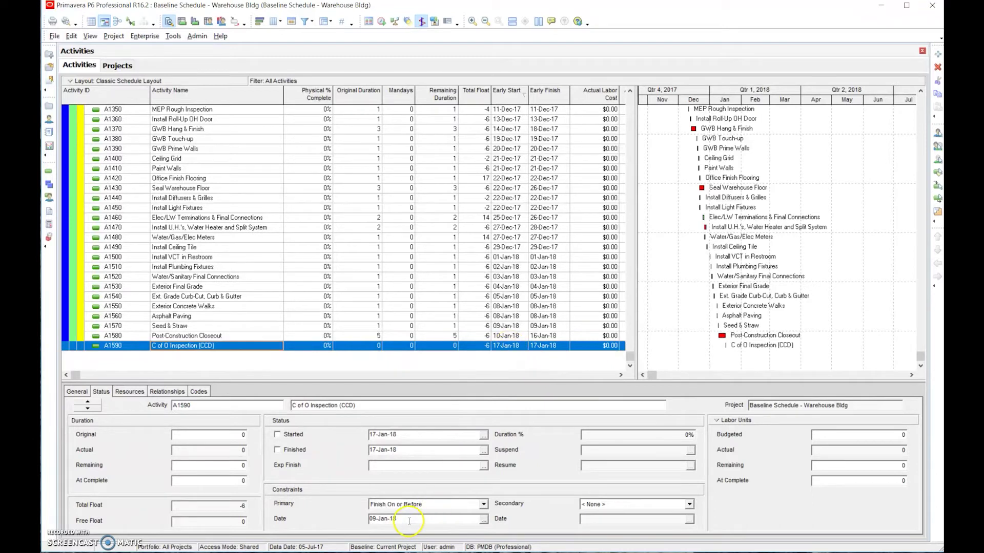
Set A1590's constraint date back to 17-Jan-18
click(484, 519)
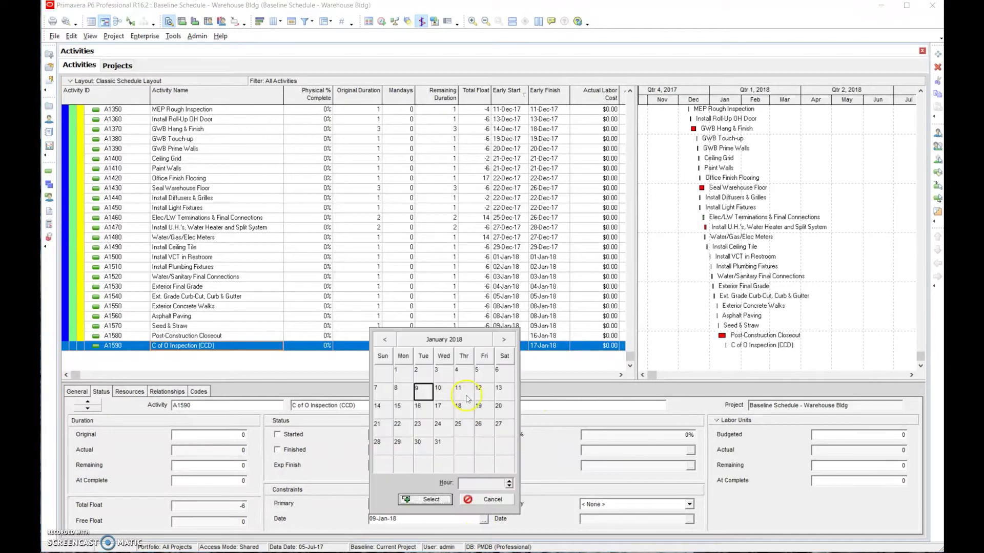
click(438, 406)
click(424, 500)
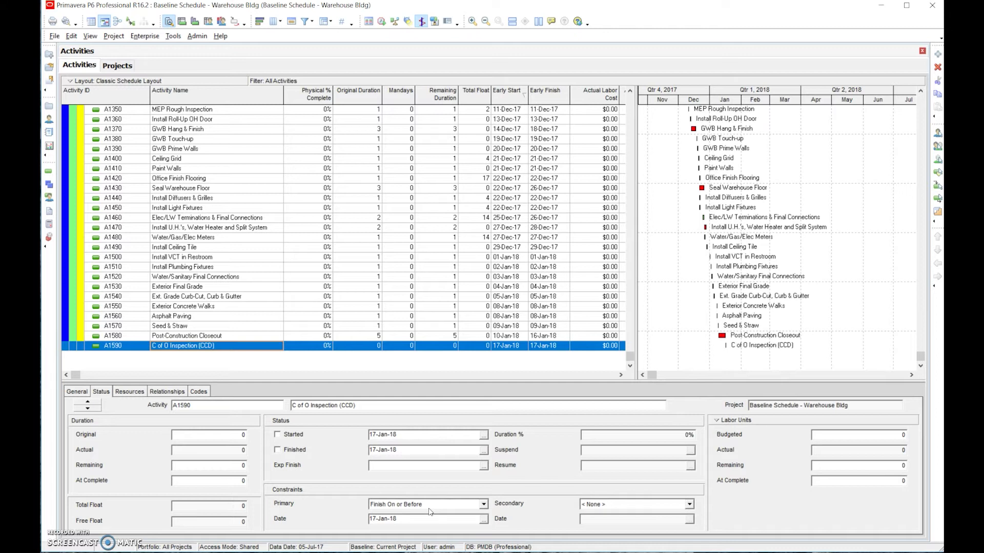
click(167, 392)
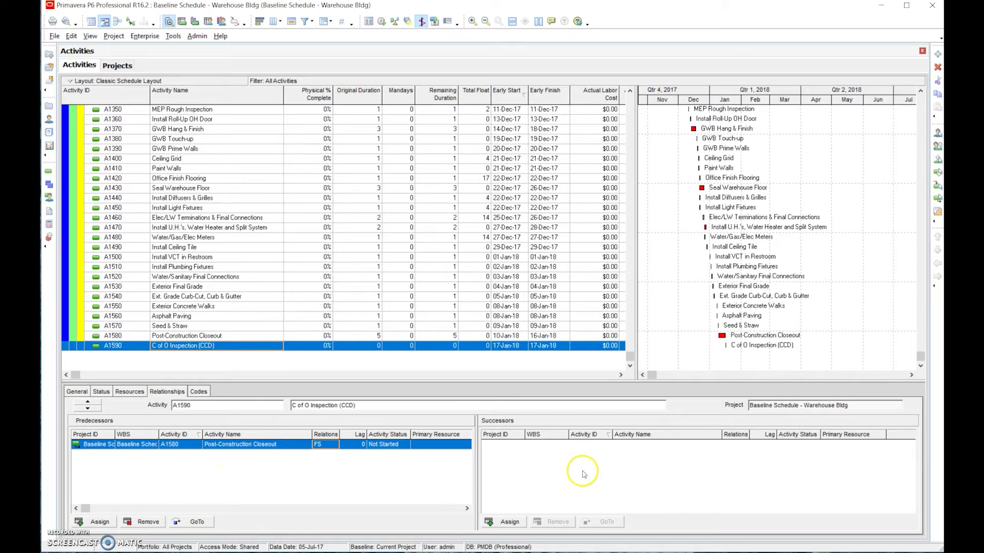
click(108, 392)
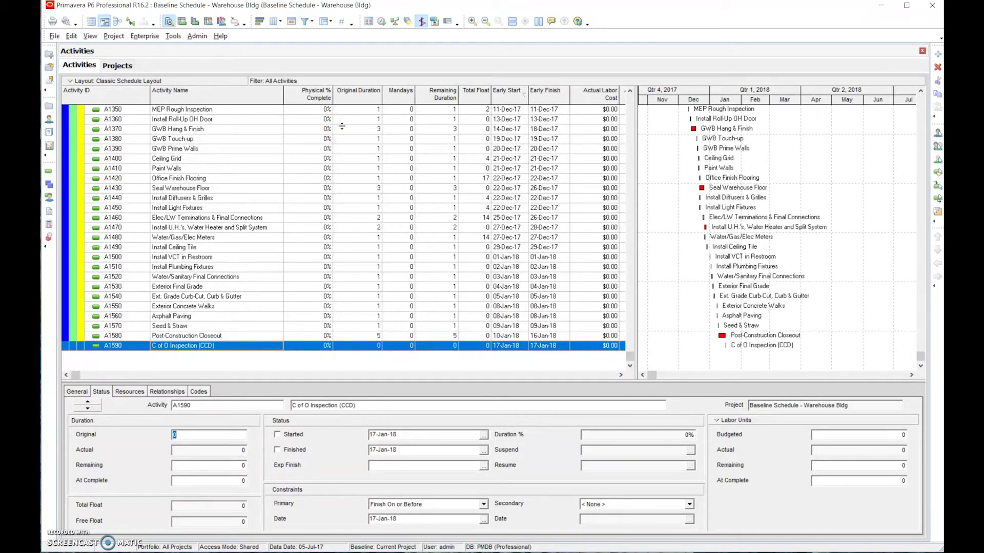
Show A1500 Install VCT in Restroom's relationships, jumping to successor A1510 and back
click(230, 257)
click(186, 391)
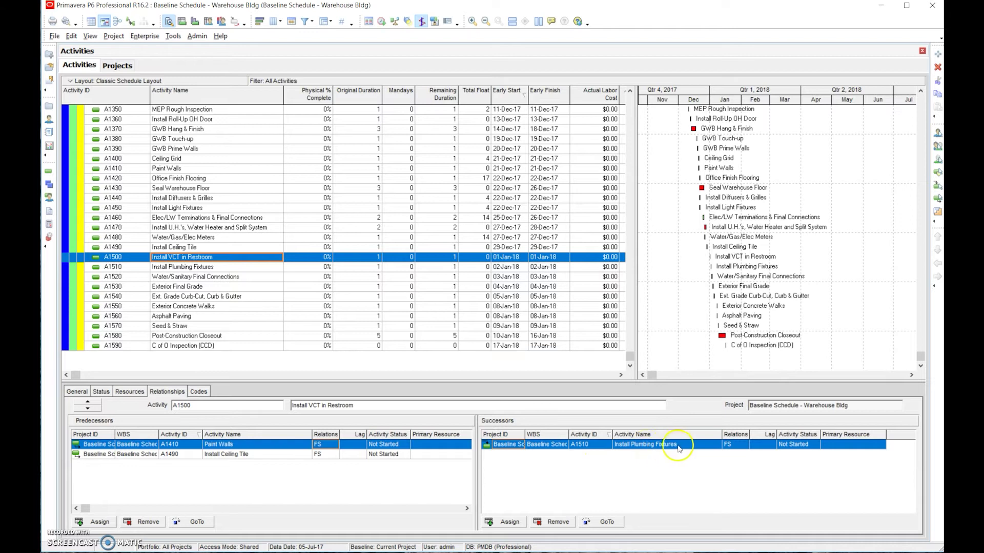
click(606, 522)
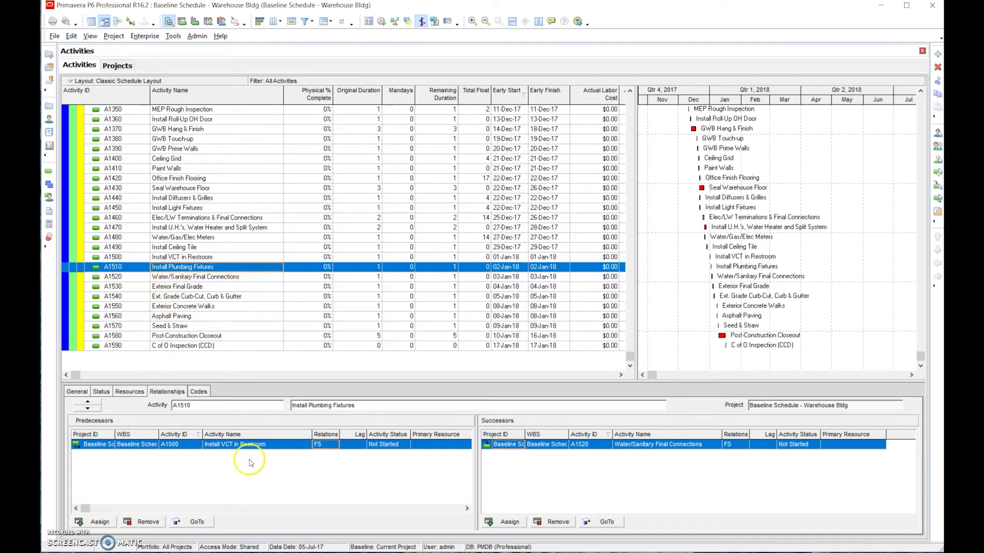
click(198, 523)
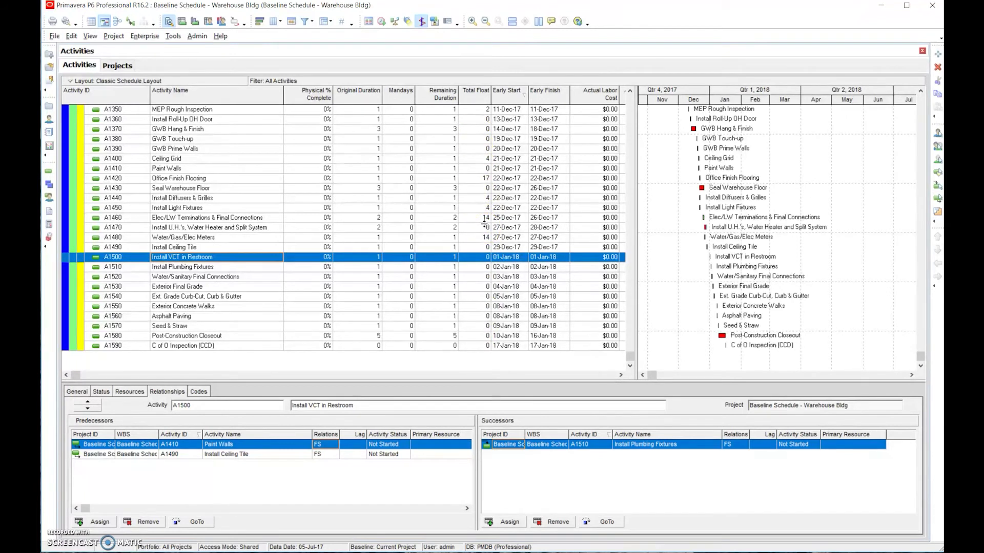
Show A1460's links (predecessor A1450, successor A1480), then scroll to the list top
click(266, 219)
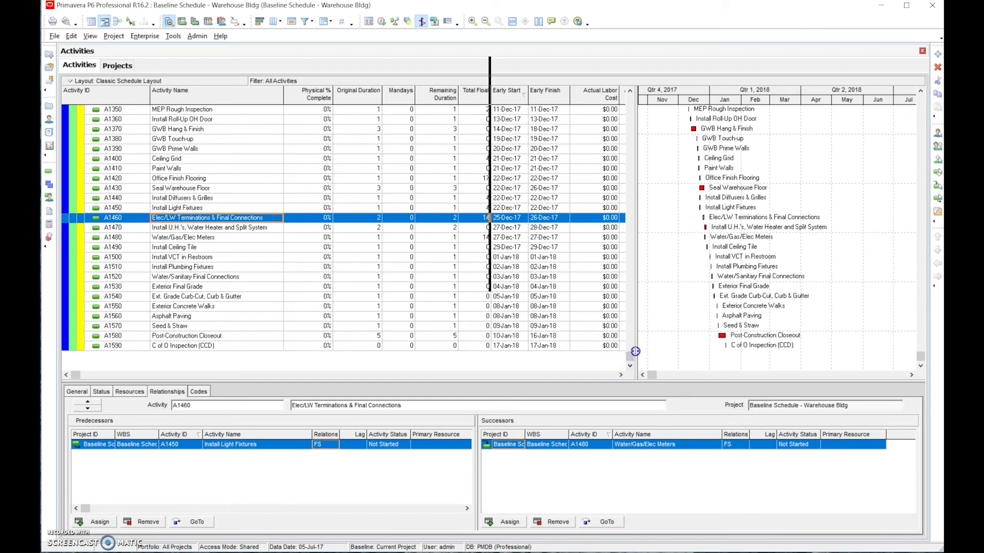
drag(635, 351, 627, 92)
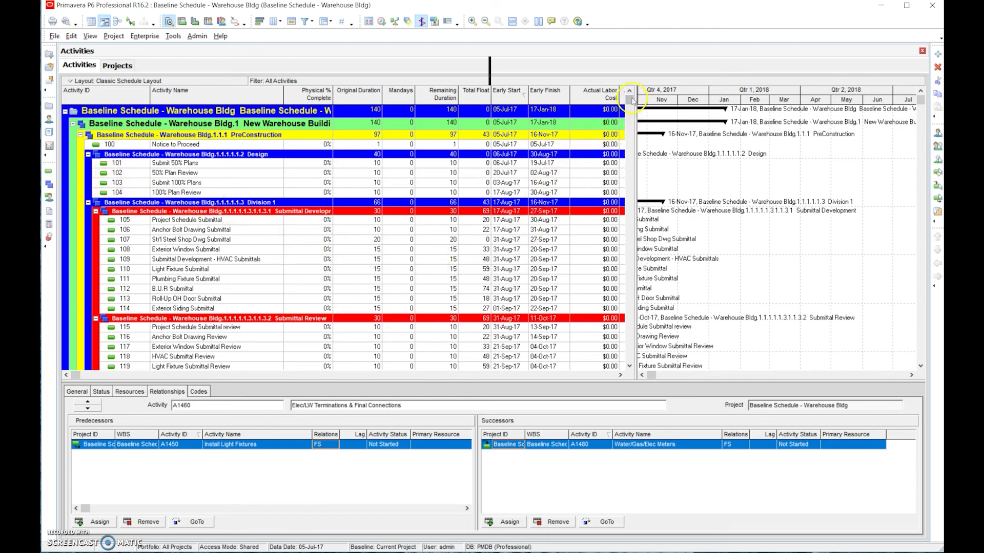
Select A1070 Underslab Plumbing Rough to see predecessor A1060 and successor A1080
drag(629, 101, 621, 202)
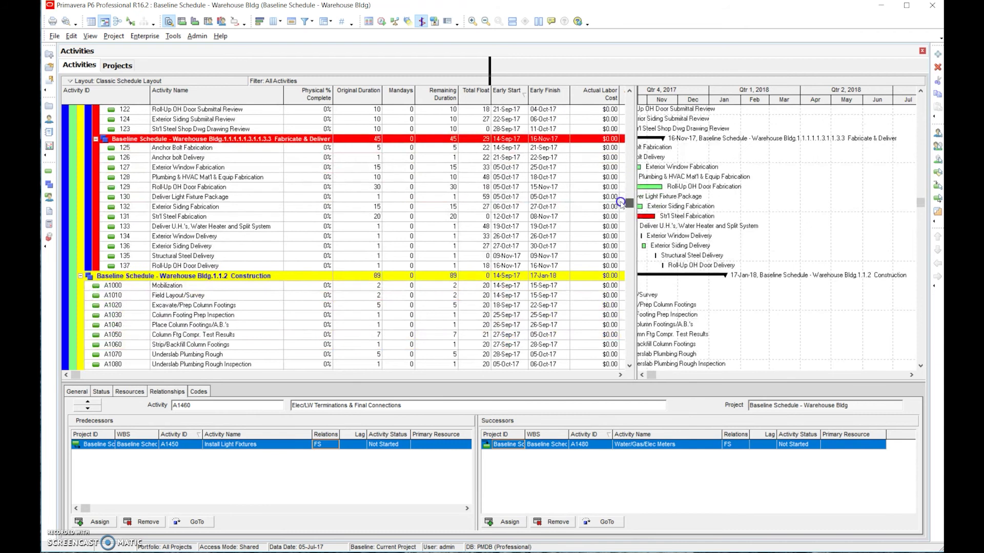
scroll(621, 202, down, 2)
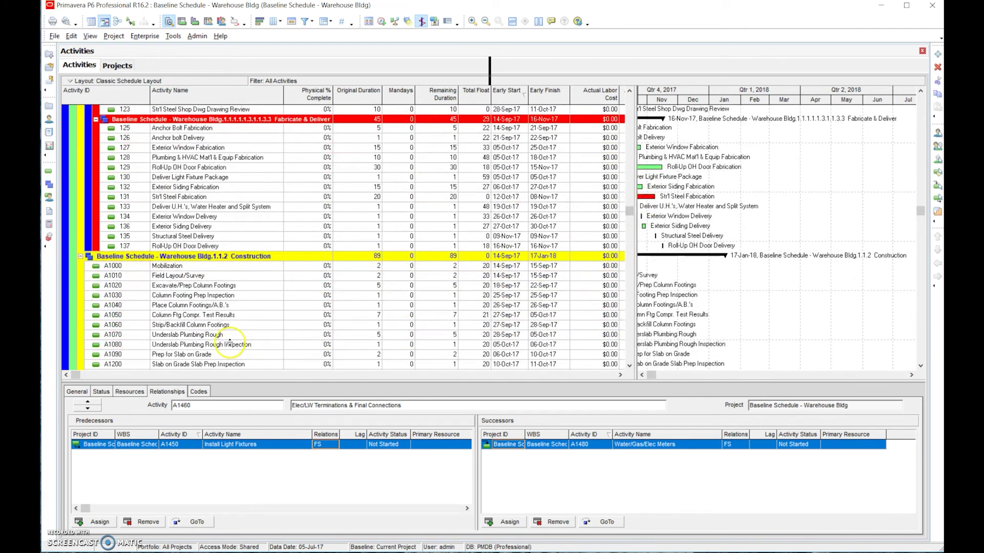
click(229, 335)
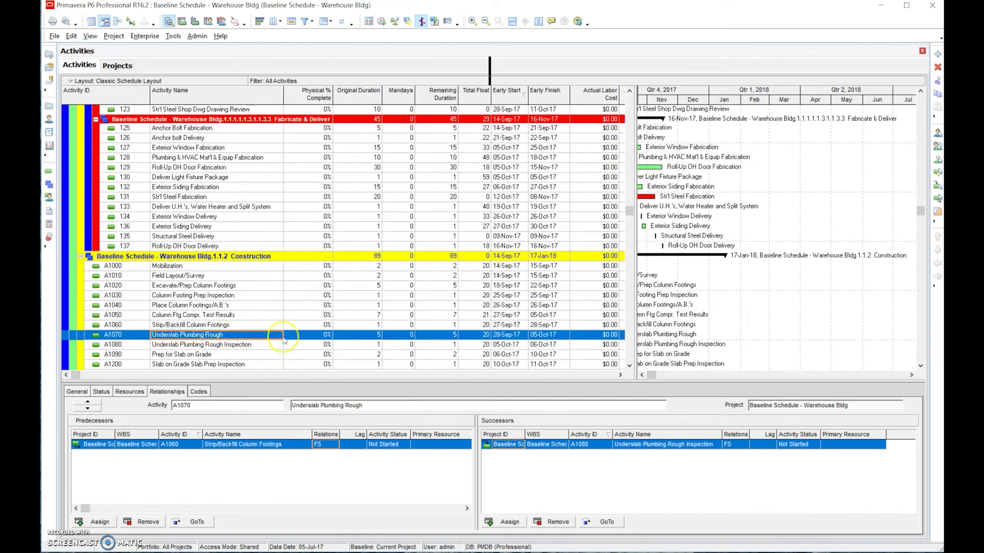
click(630, 91)
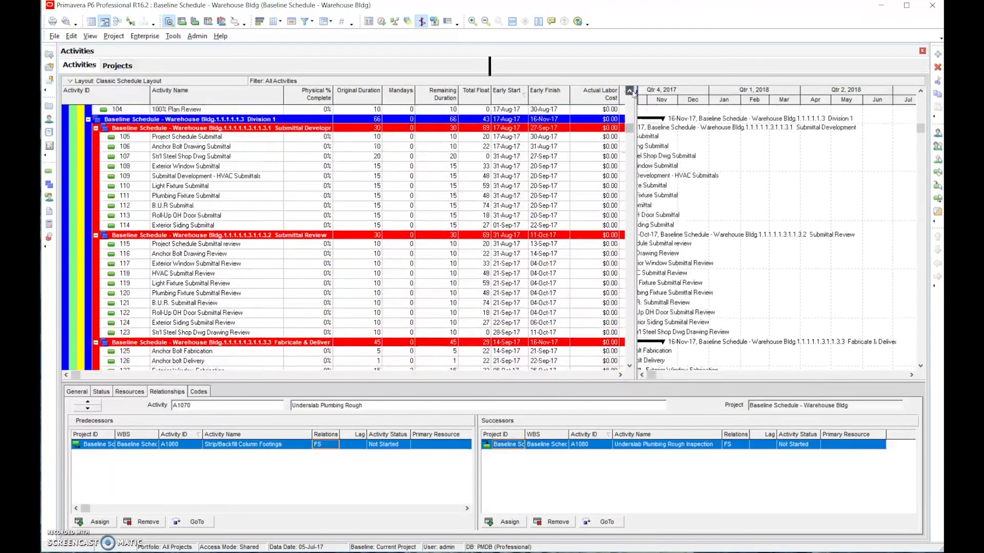
click(630, 91)
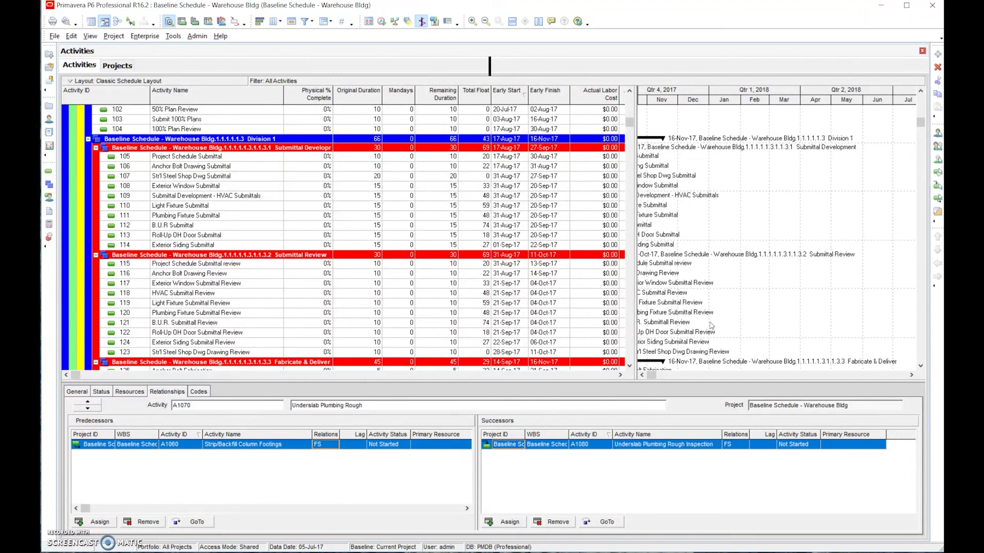
click(362, 462)
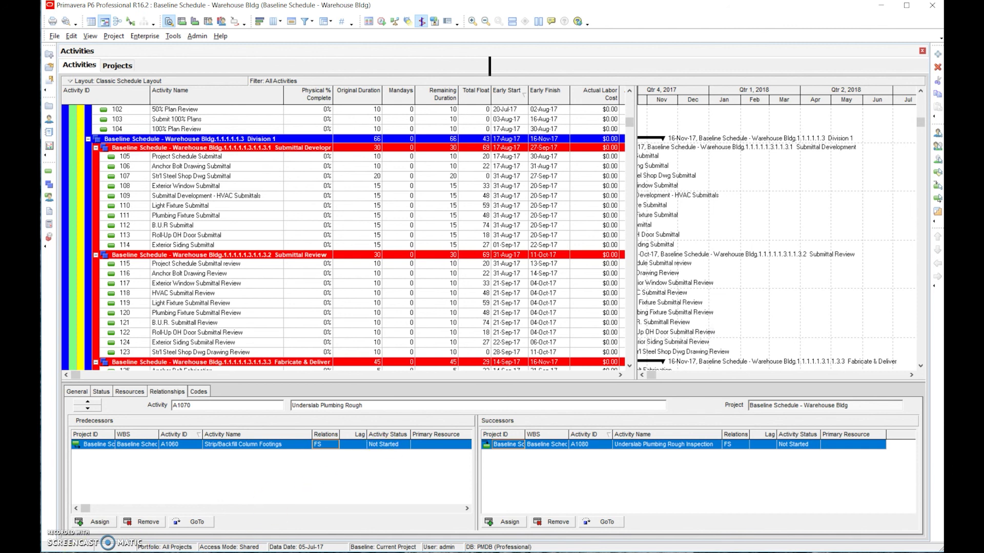